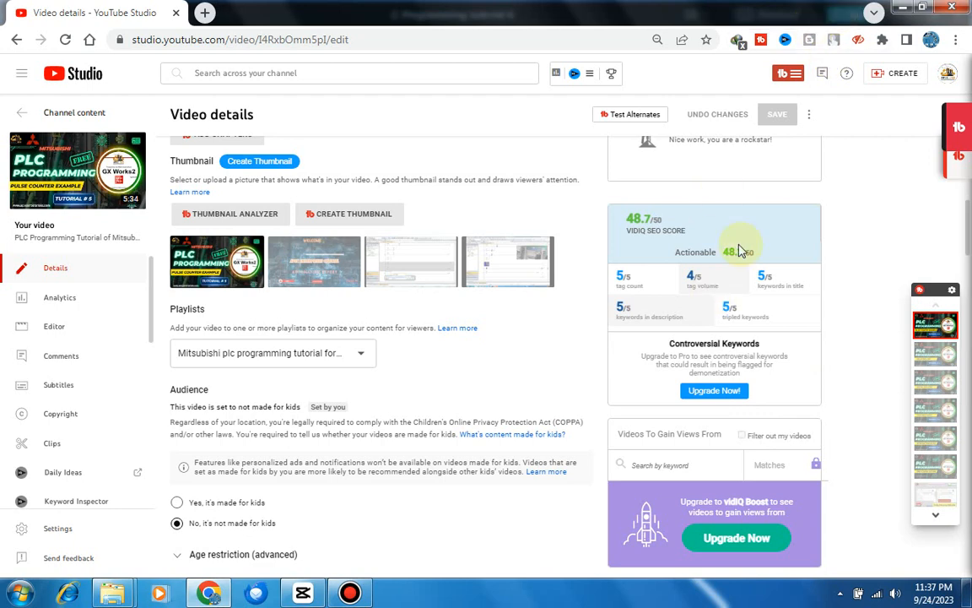
- Review the video's title, description, thumbnail, playlist and audience settings, and its list of tags
scroll(555, 295, "up", 5)
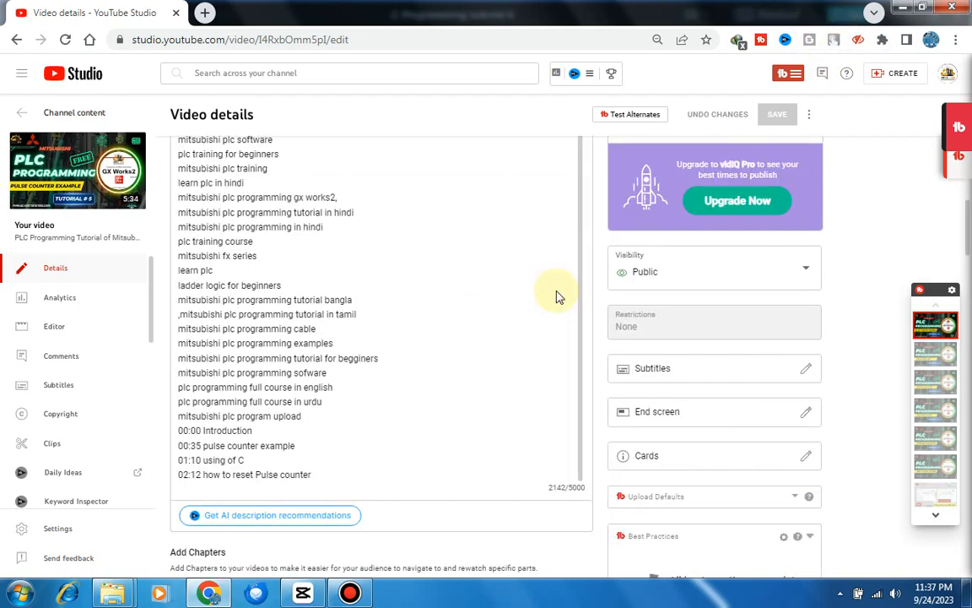
scroll(834, 301, "up", 5)
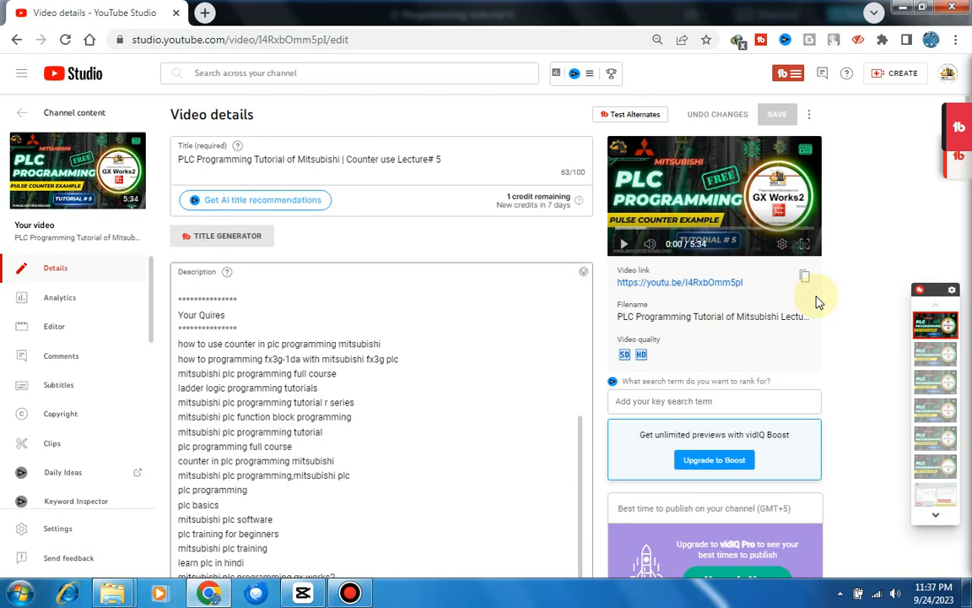
scroll(817, 302, "down", 10)
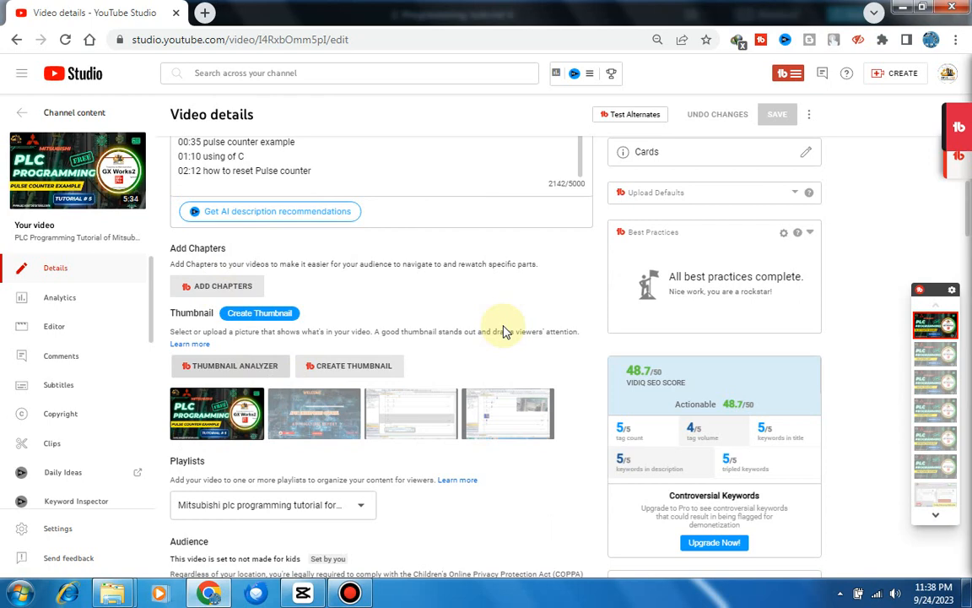
scroll(503, 330, "down", 5)
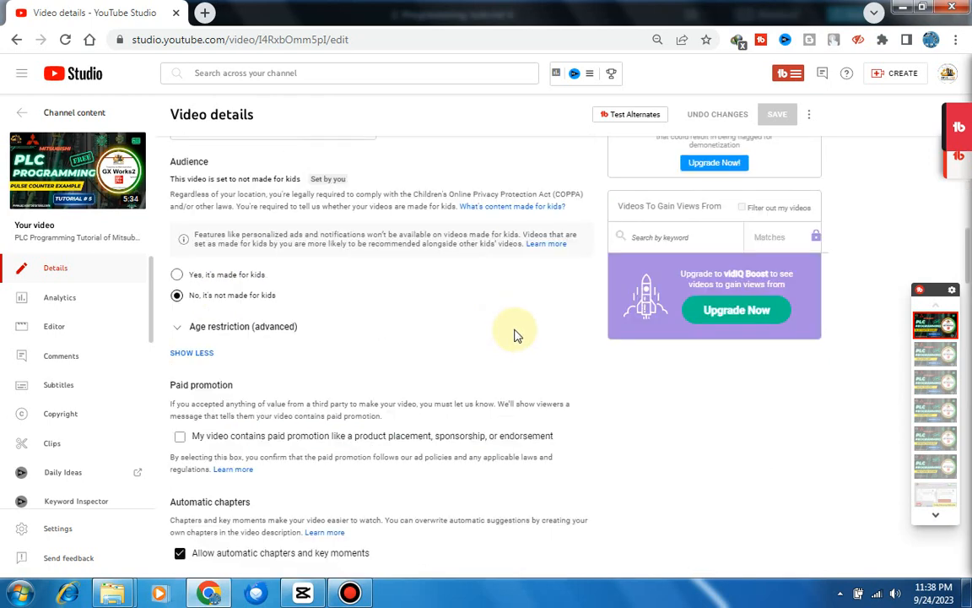
scroll(517, 335, "down", 2)
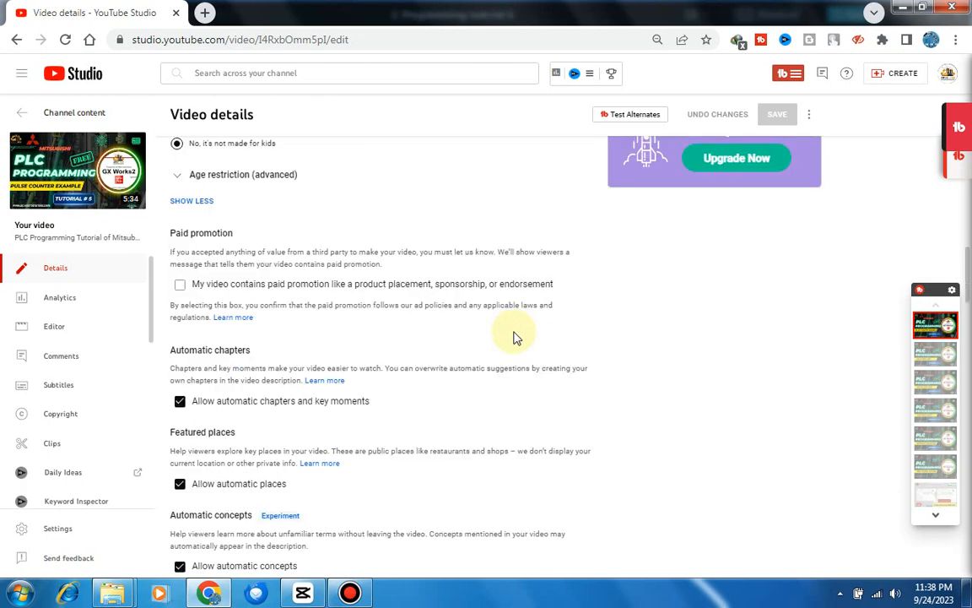
scroll(517, 338, "down", 5)
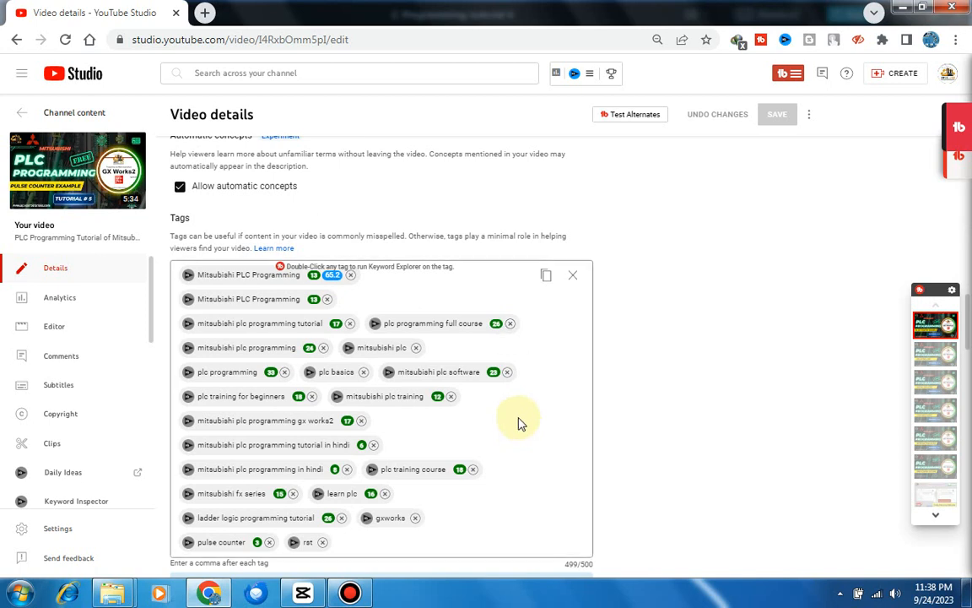
scroll(270, 266, "down", 1)
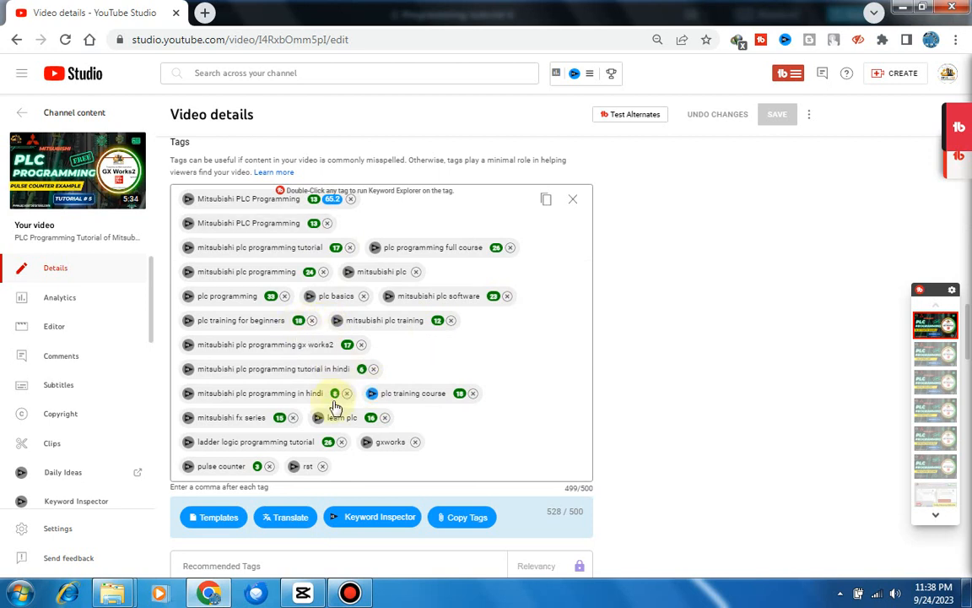
left_click(288, 393)
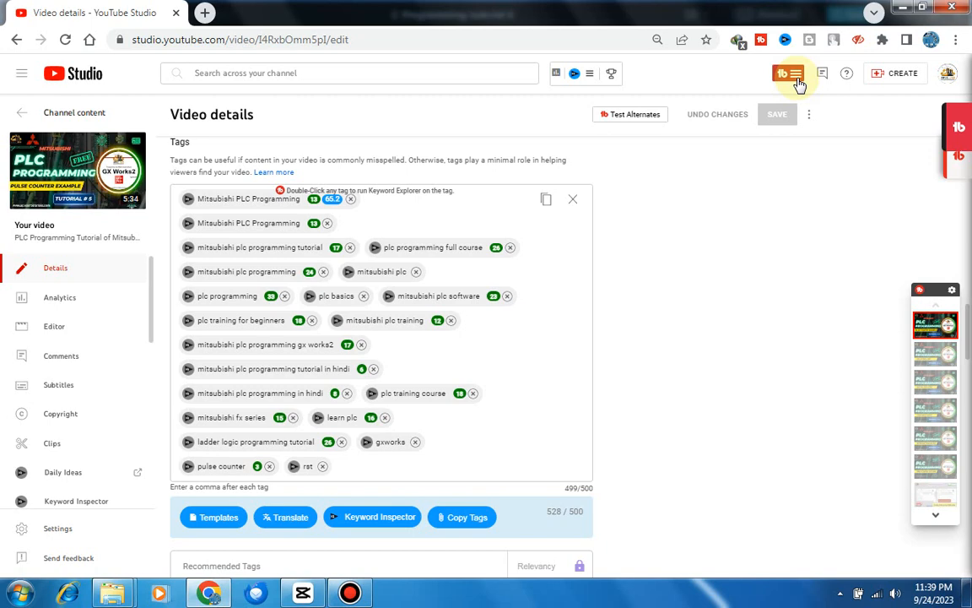
- Open TubeBuddy's SEO Studio for this video and enter "mitsubishi plc programming" as the target keyword
left_click(798, 84)
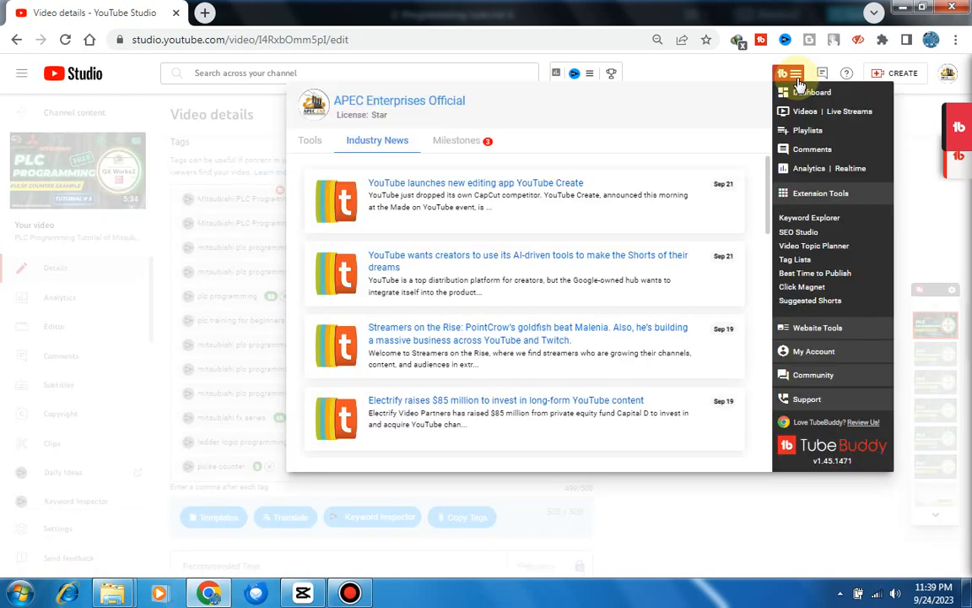
left_click(804, 231)
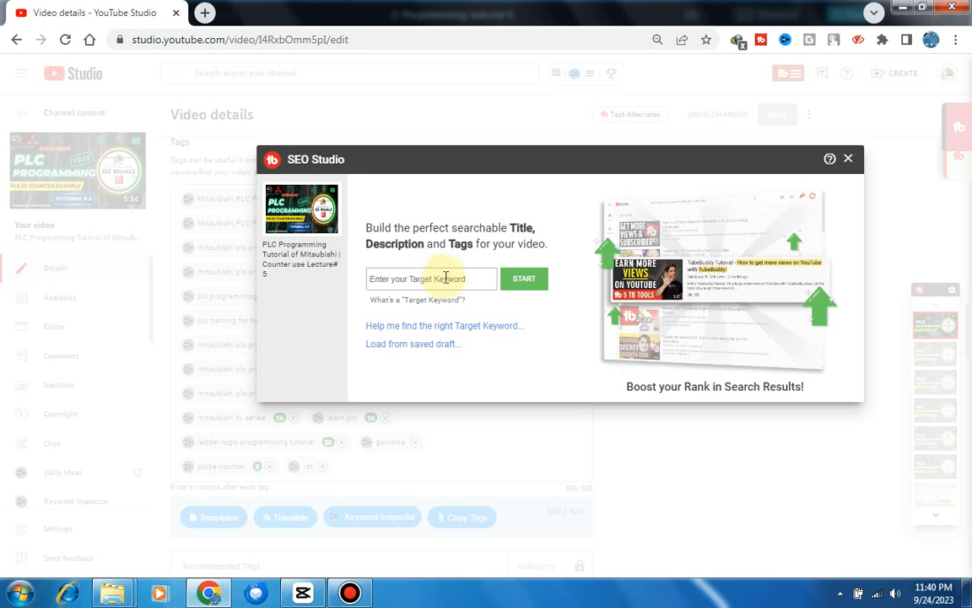
left_click(446, 277)
type("mitsubs")
key("BackSpace")
type("ishi")
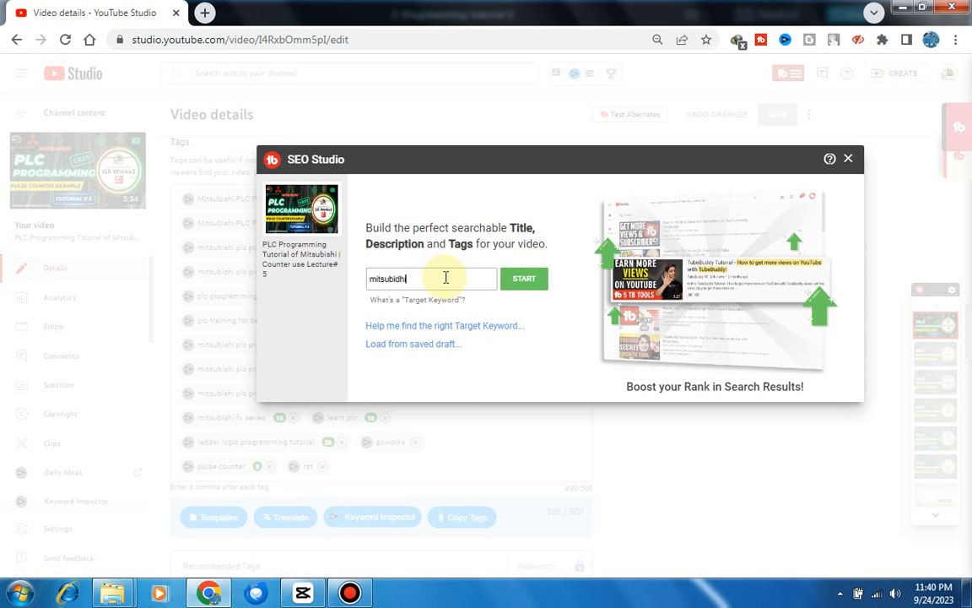
type(" plc programming")
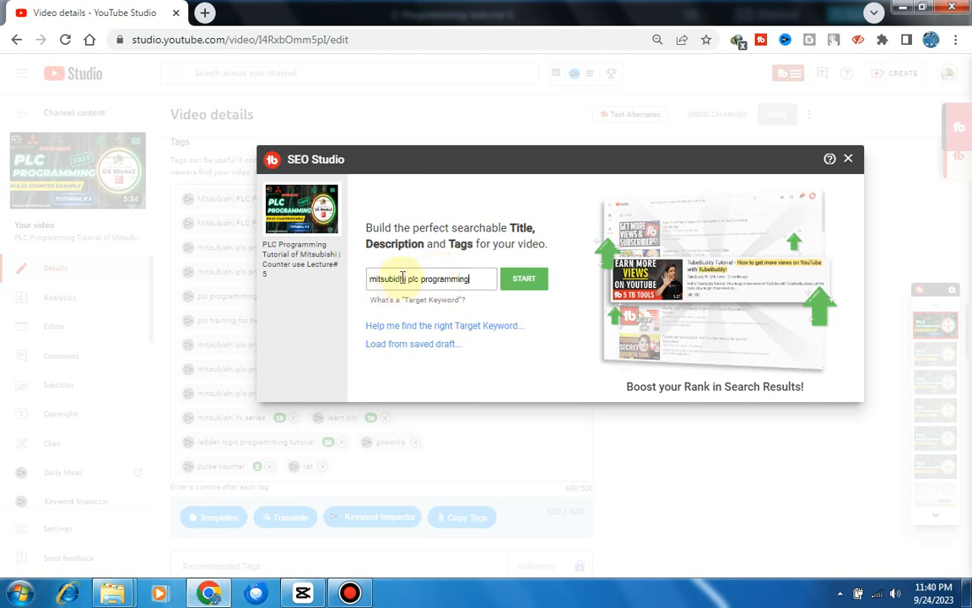
left_click(398, 279)
key("BackSpace")
type("s")
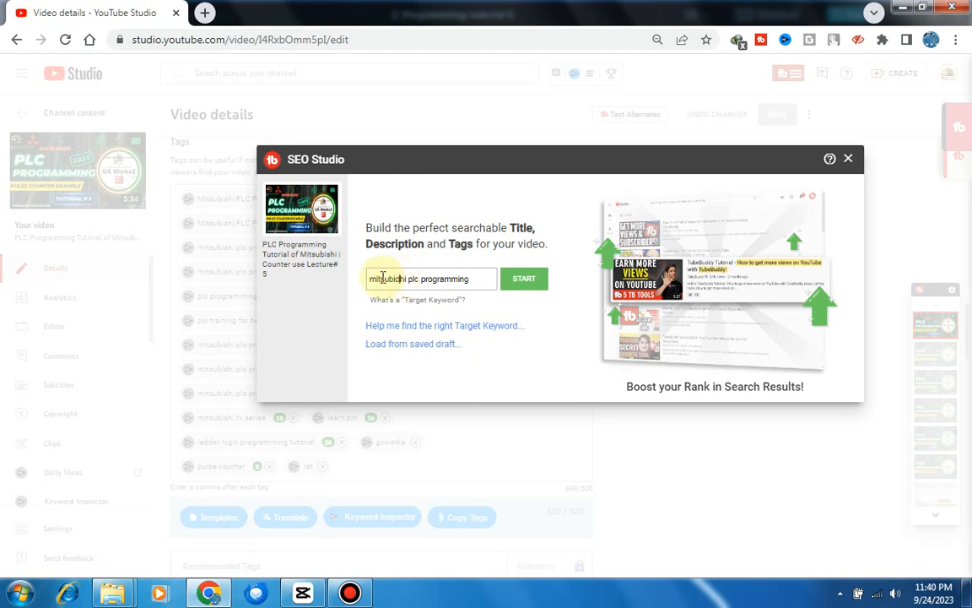
left_click(401, 279)
key("BackSpace")
type("s")
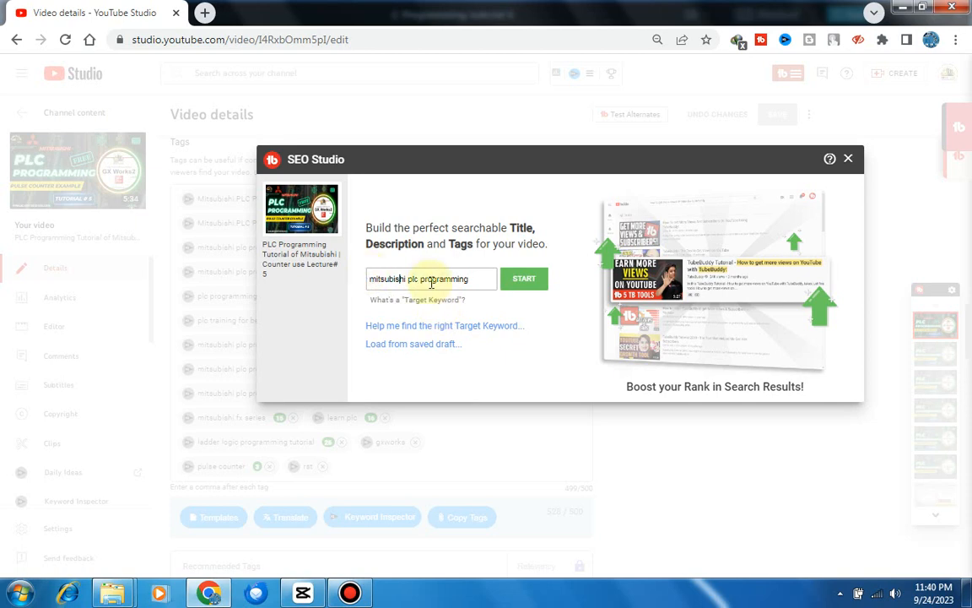
- Start the SEO Studio analysis for the entered keyword and keep waiting for the unresponsive page
left_click(541, 282)
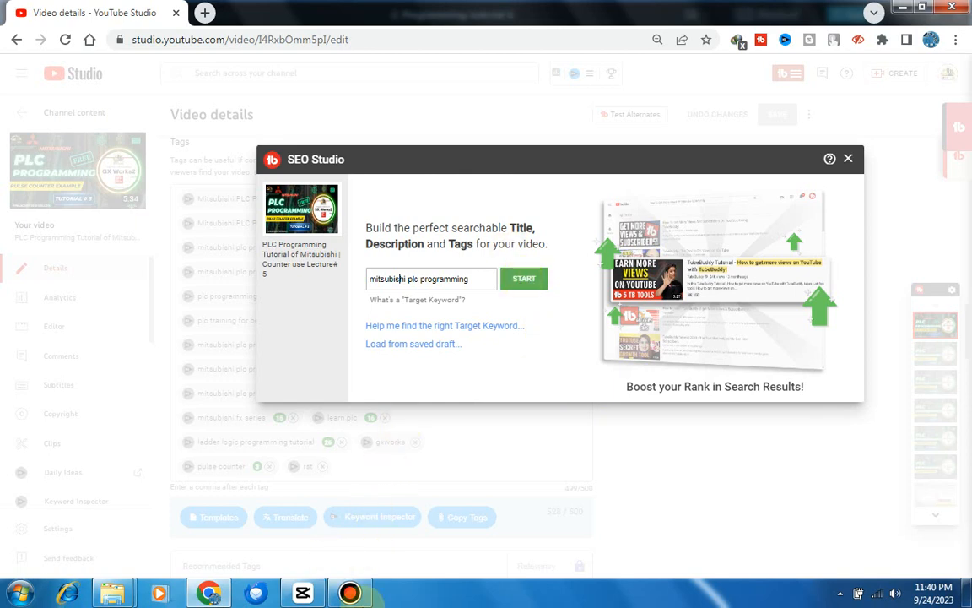
left_click(349, 592)
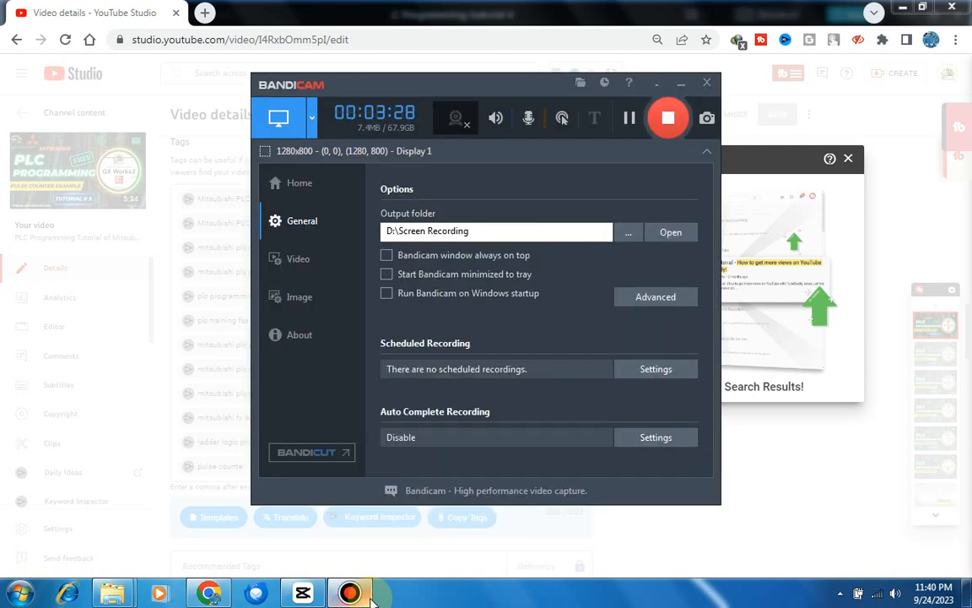
left_click(355, 593)
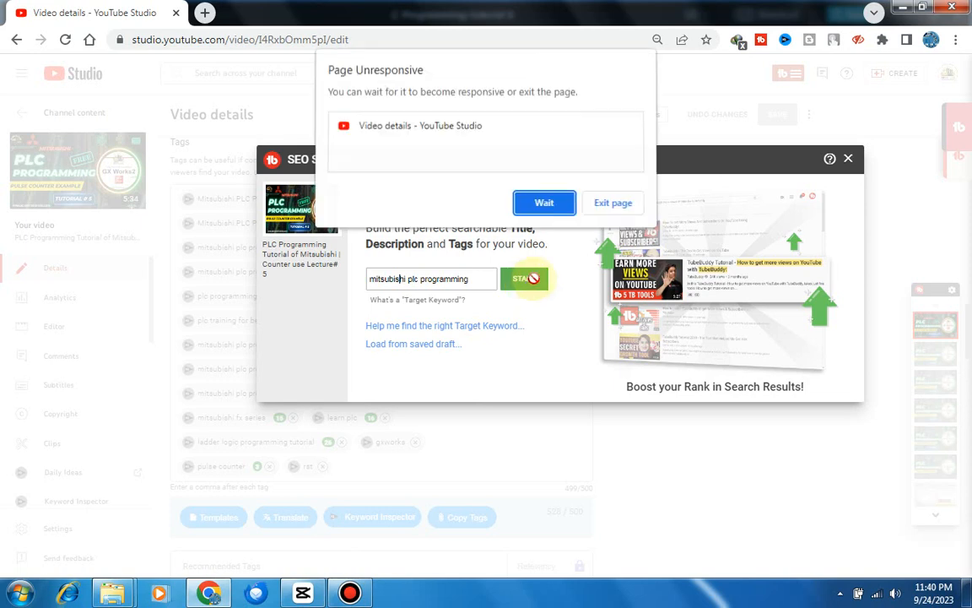
left_click(545, 204)
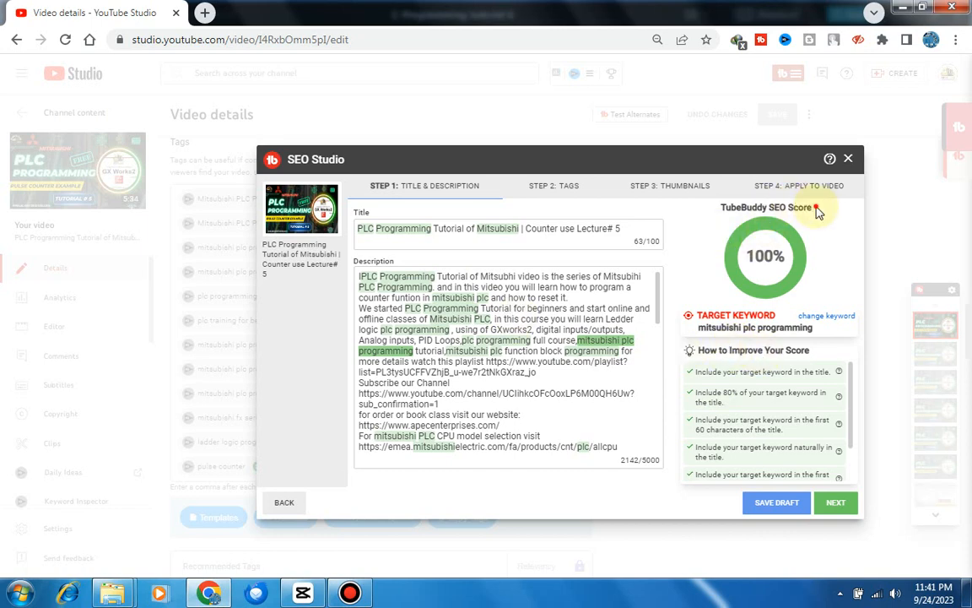
- Examine the SEO score, the highlighted description and the improvement checklist, and proceed to the tags stage of SEO Studio
triple_click(723, 210)
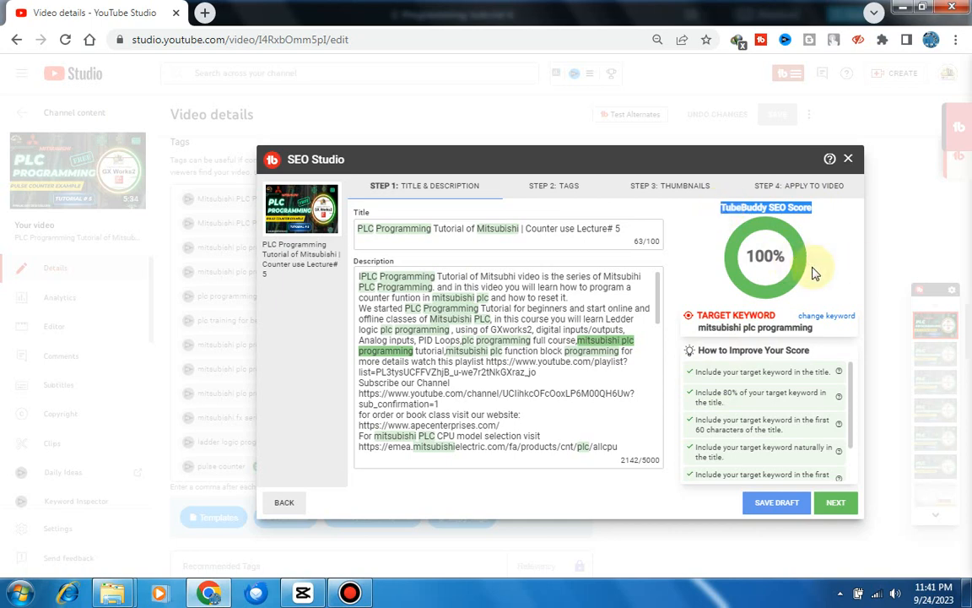
left_click(389, 278)
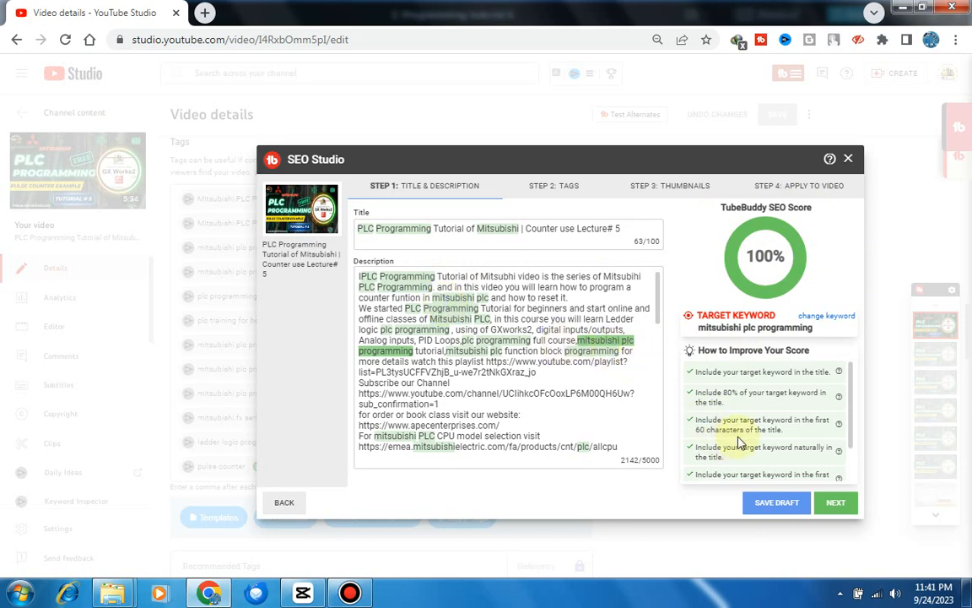
left_click(851, 409)
left_click(838, 503)
left_click(829, 501)
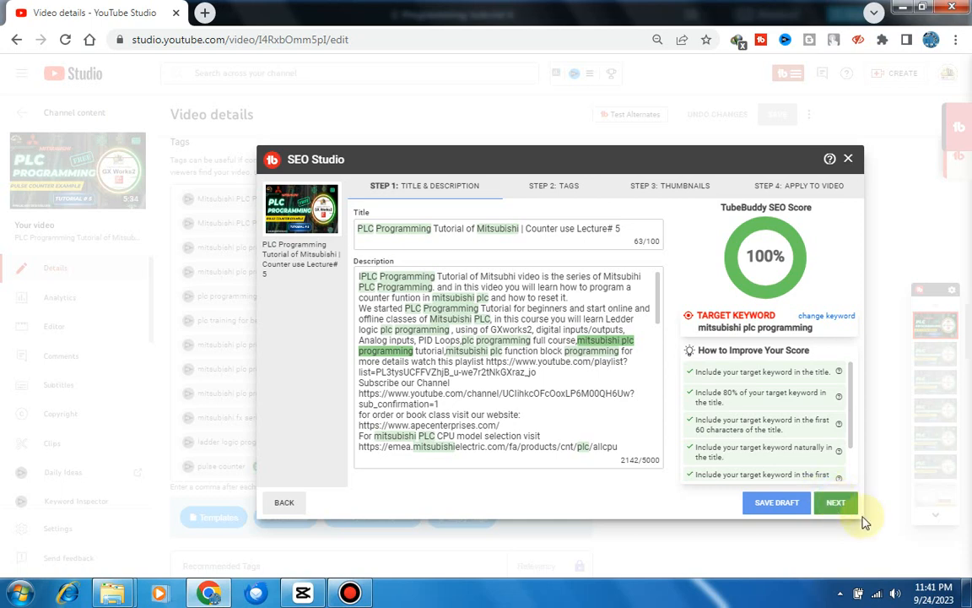